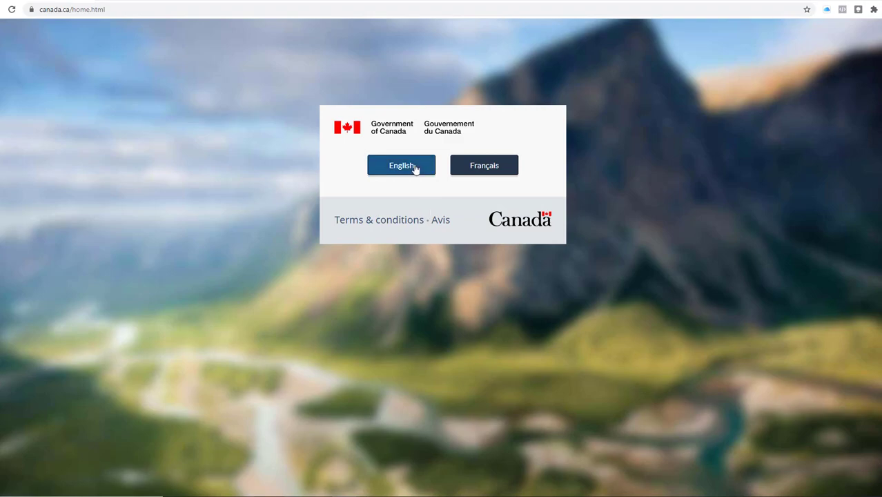
Choose English on the Canada.ca language splash page
{"action": "left_click", "coordinate": [413, 168]}
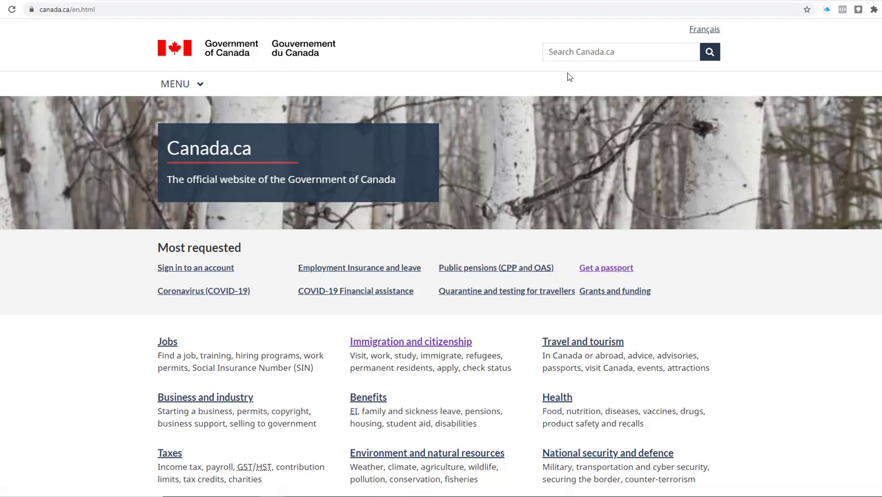
Search Canada.ca for 'physical presence calculator', open that result and scroll to Start Calculation
{"action": "left_click", "coordinate": [575, 53]}
{"action": "type", "text": "physical pre"}
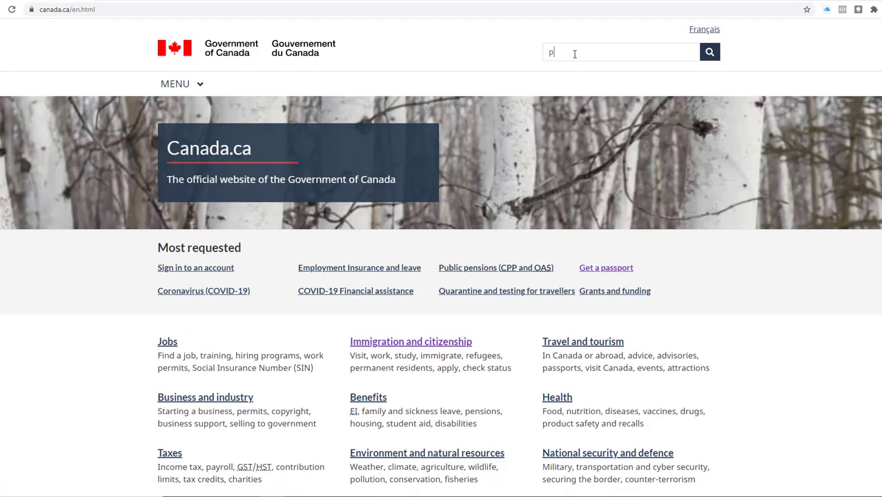
{"action": "type", "text": "sence calculator"}
{"action": "key", "text": "Return"}
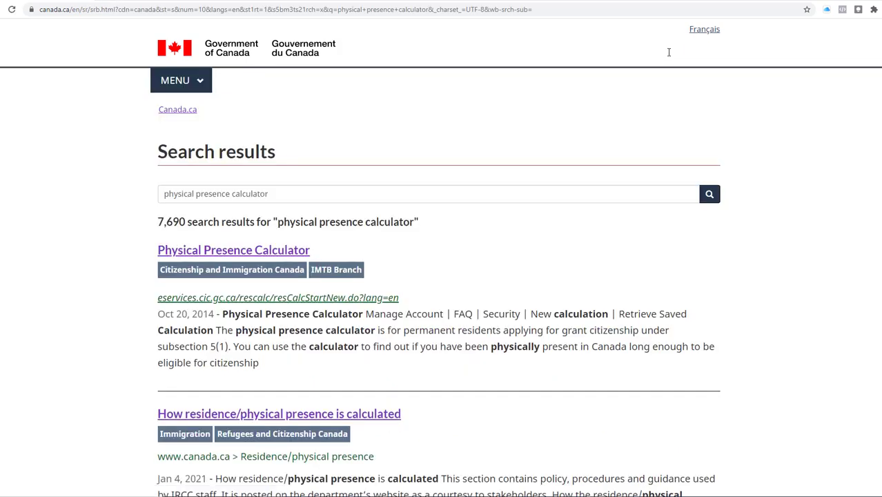
{"action": "left_click", "coordinate": [297, 253]}
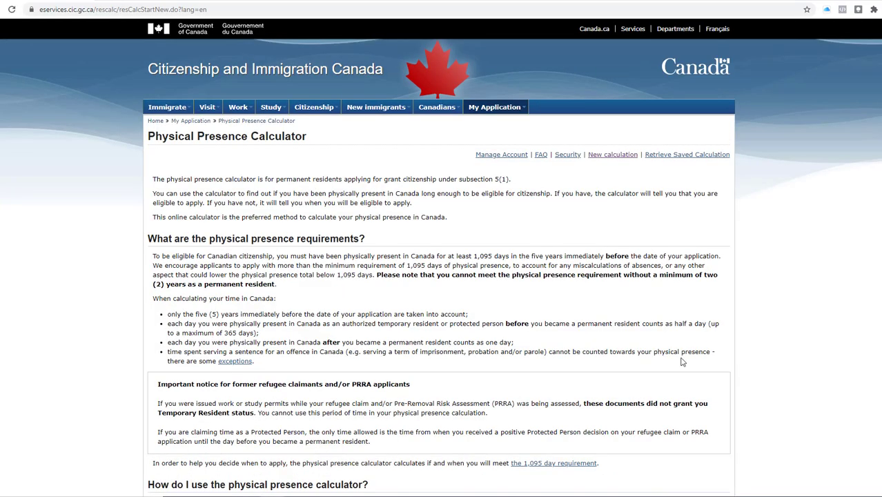
{"action": "scroll", "coordinate": [682, 362], "scroll_direction": "down", "scroll_amount": 2}
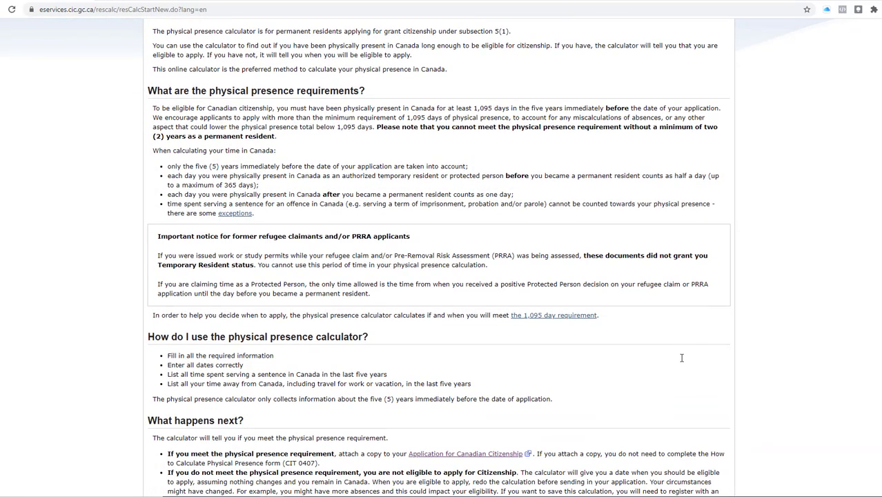
{"action": "scroll", "coordinate": [681, 358], "scroll_direction": "down", "scroll_amount": 2}
{"action": "scroll", "coordinate": [681, 362], "scroll_direction": "down", "scroll_amount": 2}
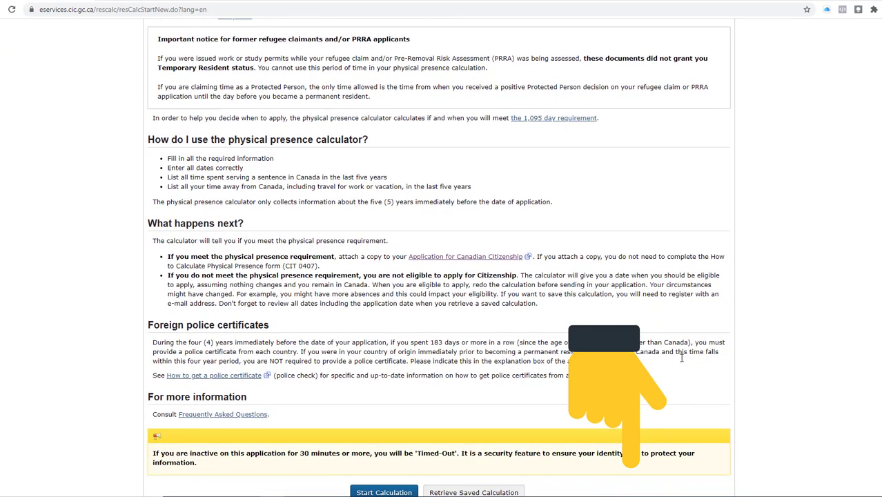
{"action": "scroll", "coordinate": [681, 359], "scroll_direction": "down", "scroll_amount": 1}
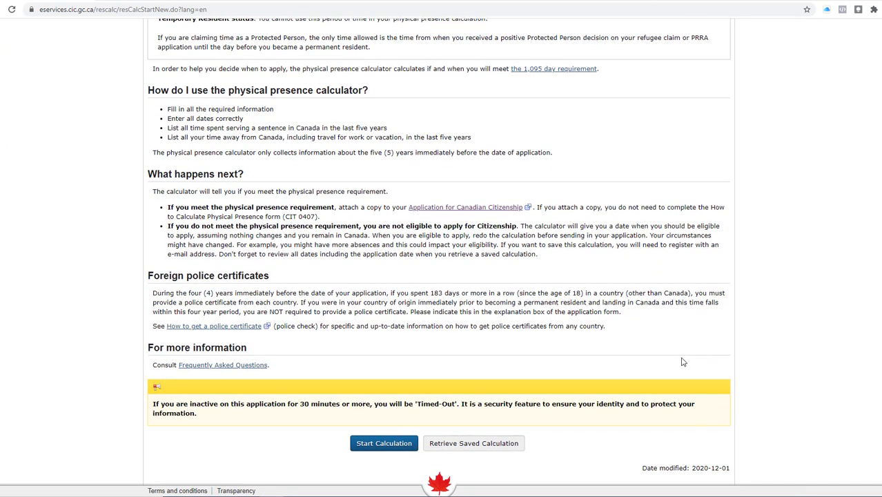
{"action": "scroll", "coordinate": [682, 361], "scroll_direction": "down", "scroll_amount": 1}
Start a new calculation with 03/28/2021 as the application signing date
{"action": "left_click", "coordinate": [373, 392]}
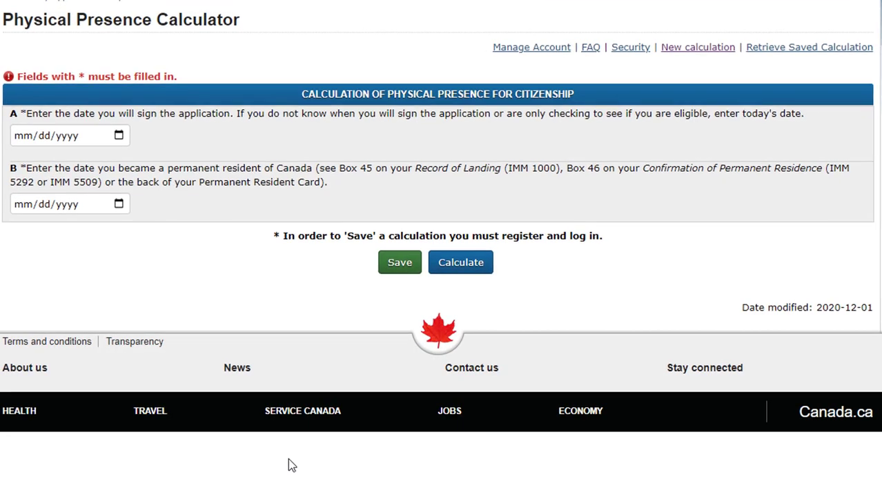
{"action": "left_click", "coordinate": [30, 138]}
{"action": "type", "text": "03/28/2021"}
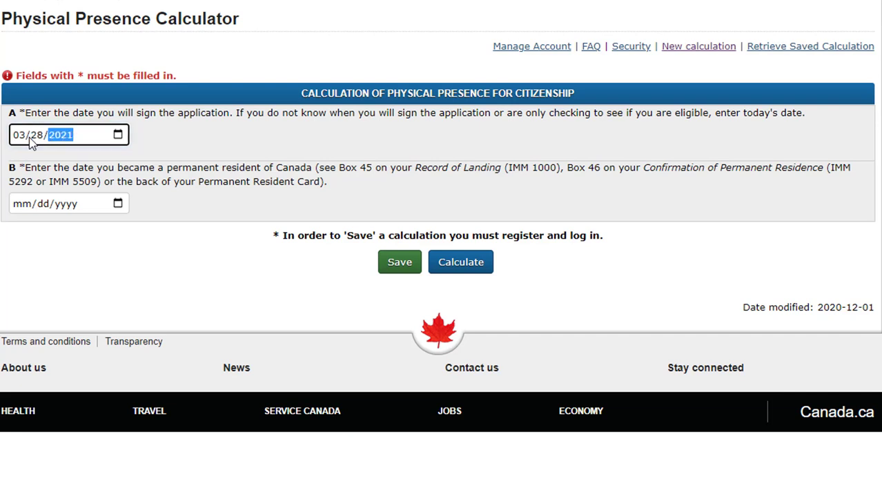
{"action": "left_click", "coordinate": [79, 237]}
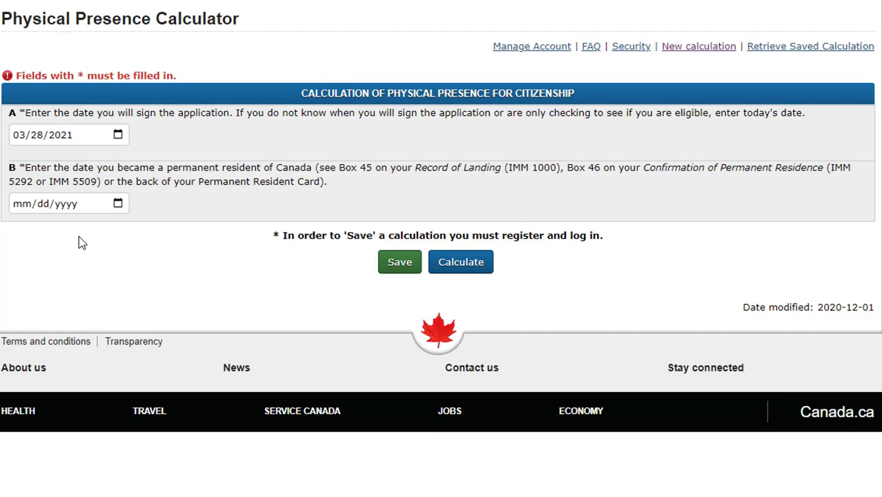
{"action": "left_click", "coordinate": [242, 492]}
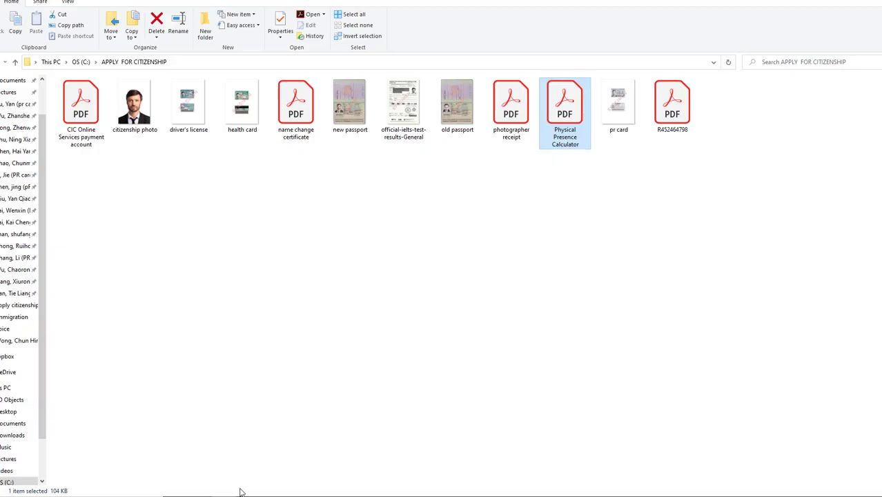
Zoom into the pr card image to read 15 MAY 10, then enter 05/15/2010 as the PR date
{"action": "double_click", "coordinate": [619, 111]}
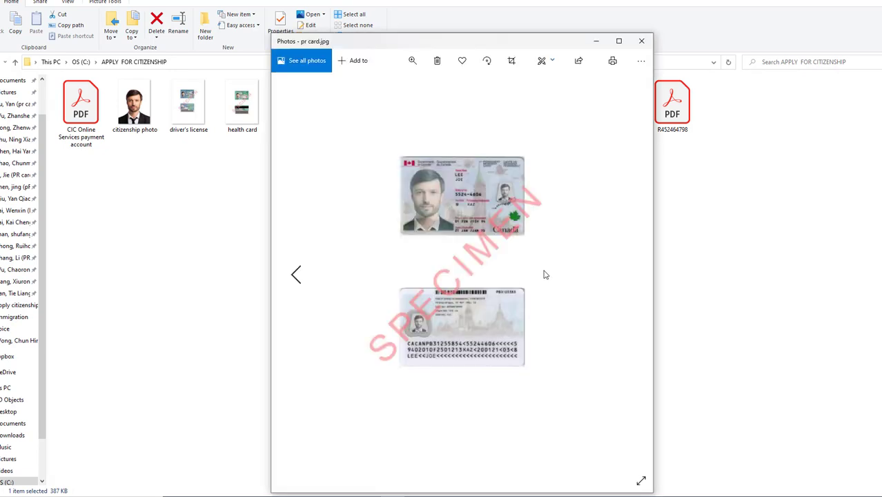
{"action": "left_click", "coordinate": [412, 62]}
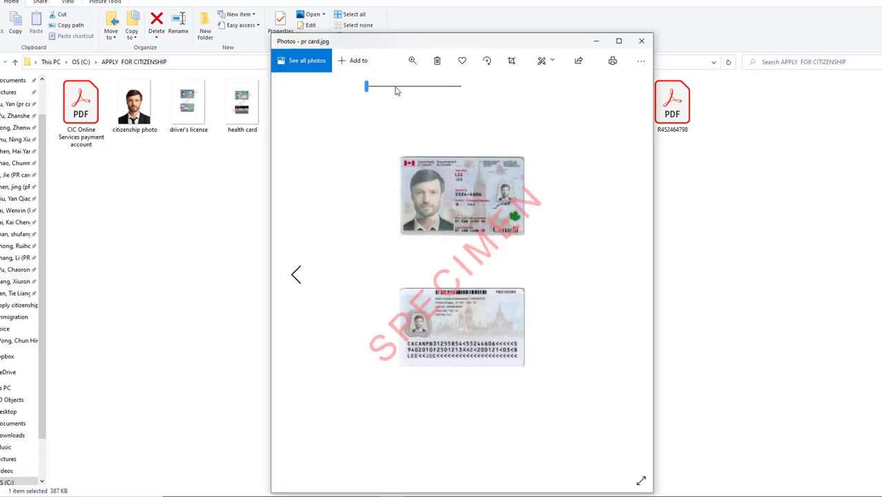
{"action": "left_click", "coordinate": [395, 86]}
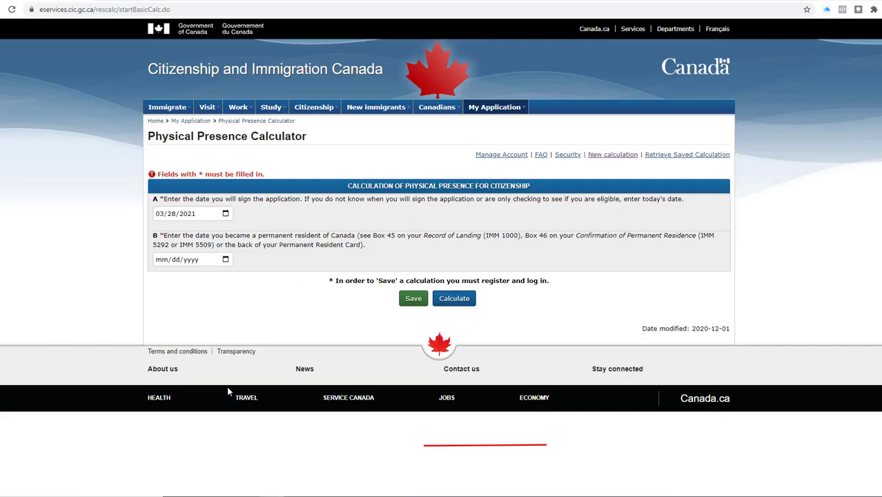
{"action": "left_click", "coordinate": [166, 203]}
{"action": "type", "text": "05152010"}
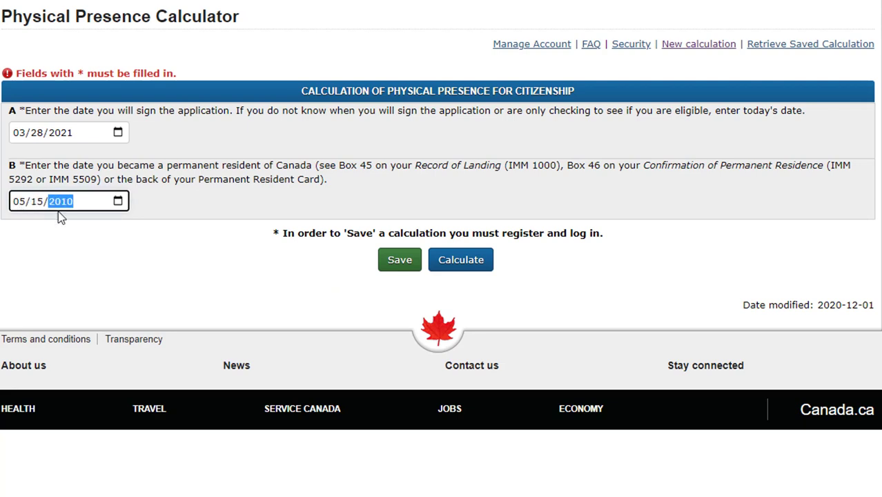
Calculate with both dates, answer No to serving a sentence, and continue to the absences question
{"action": "left_click", "coordinate": [466, 265]}
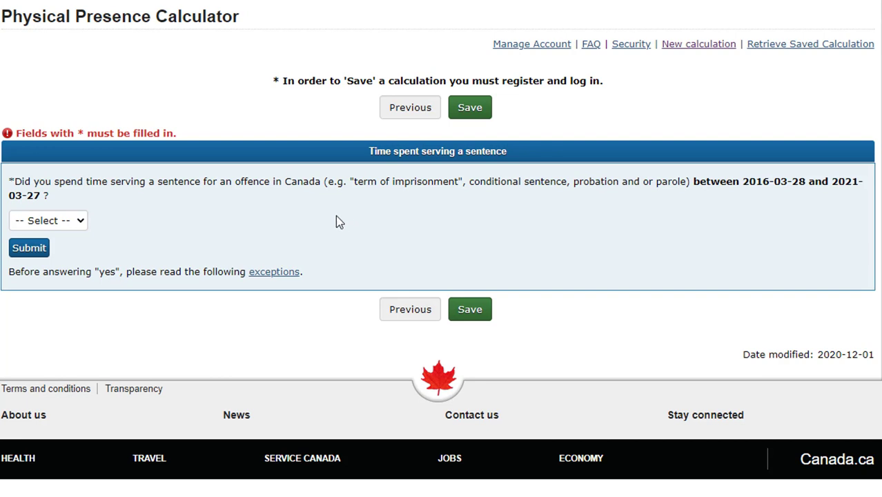
{"action": "left_click", "coordinate": [84, 219]}
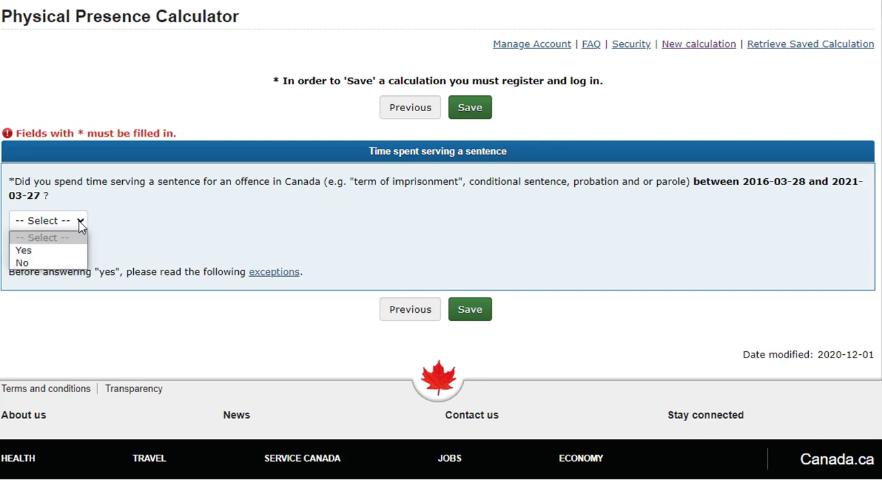
{"action": "left_click", "coordinate": [55, 263]}
{"action": "left_click", "coordinate": [32, 249]}
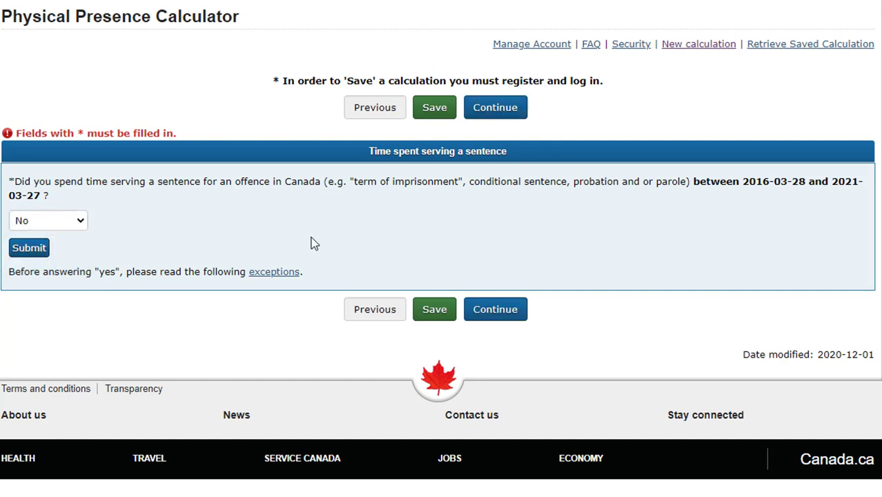
{"action": "left_click", "coordinate": [509, 310]}
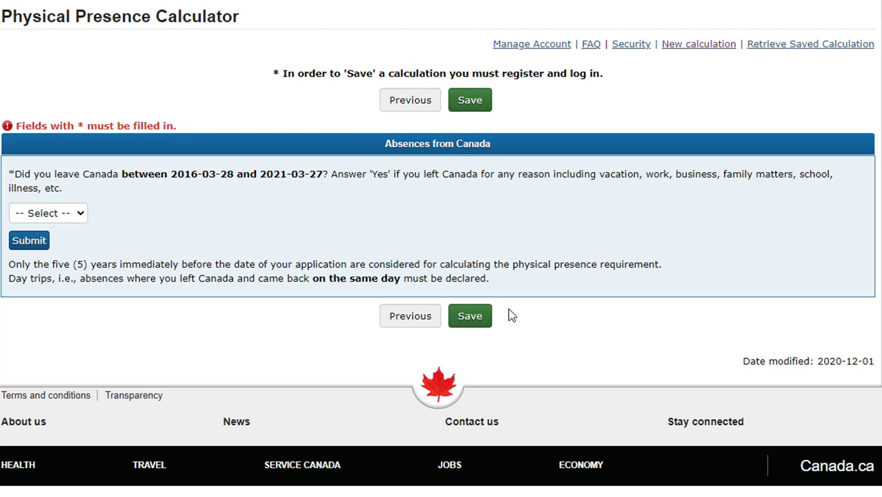
Answer Yes to having been absent from Canada so the absence form appears
{"action": "left_click", "coordinate": [79, 211]}
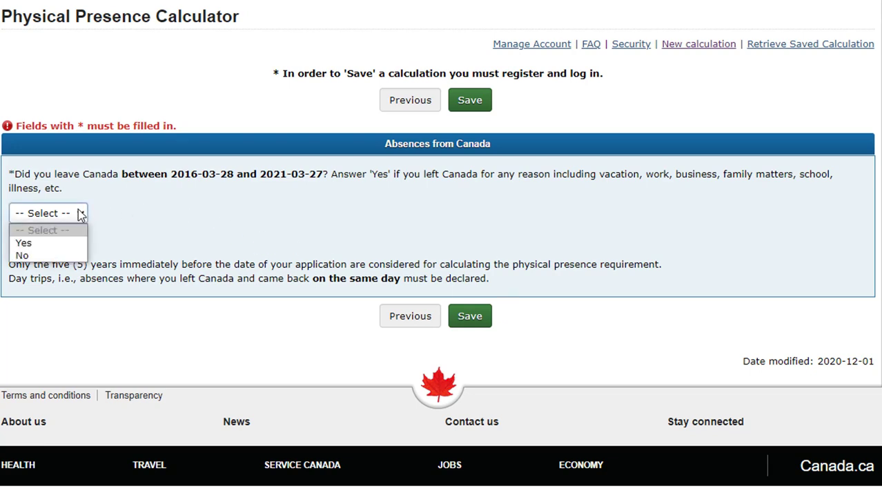
{"action": "left_click", "coordinate": [58, 243]}
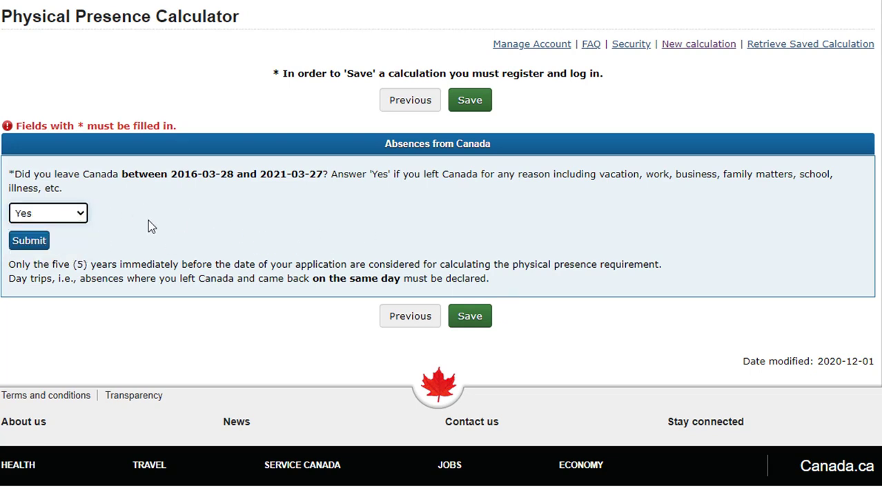
{"action": "left_click", "coordinate": [20, 244]}
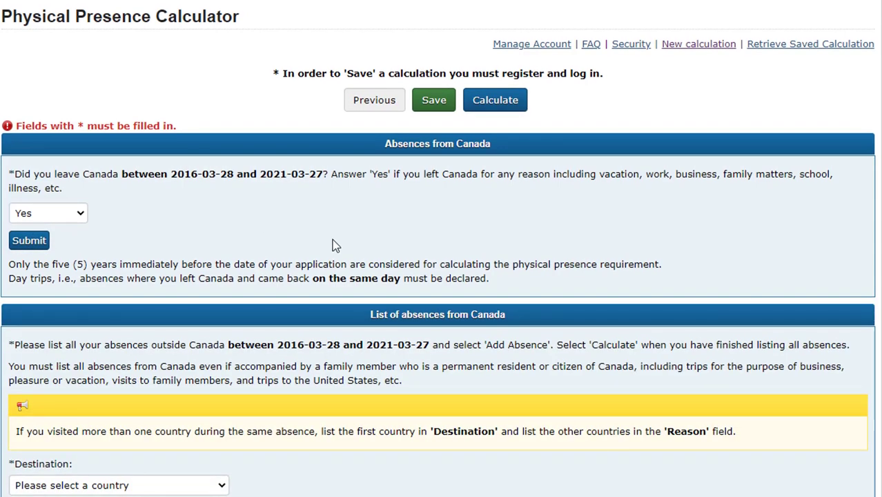
{"action": "scroll", "coordinate": [333, 244], "scroll_direction": "down", "scroll_amount": 2}
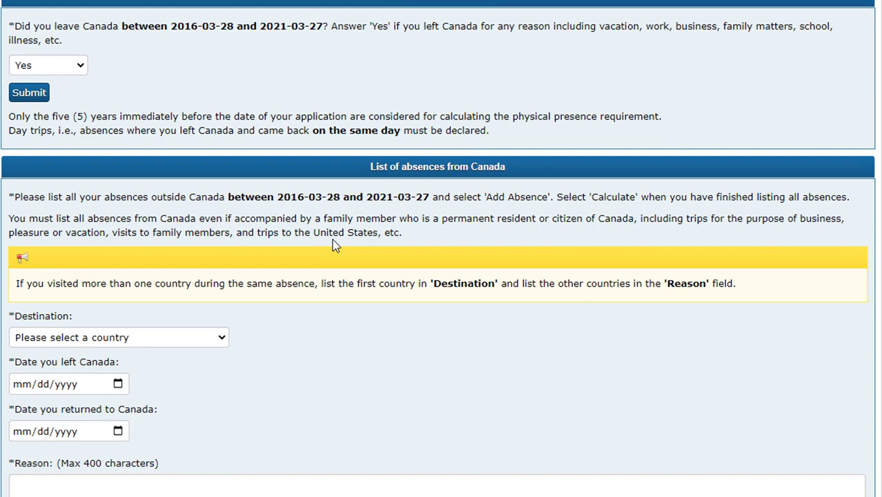
{"action": "scroll", "coordinate": [332, 240], "scroll_direction": "down", "scroll_amount": 1}
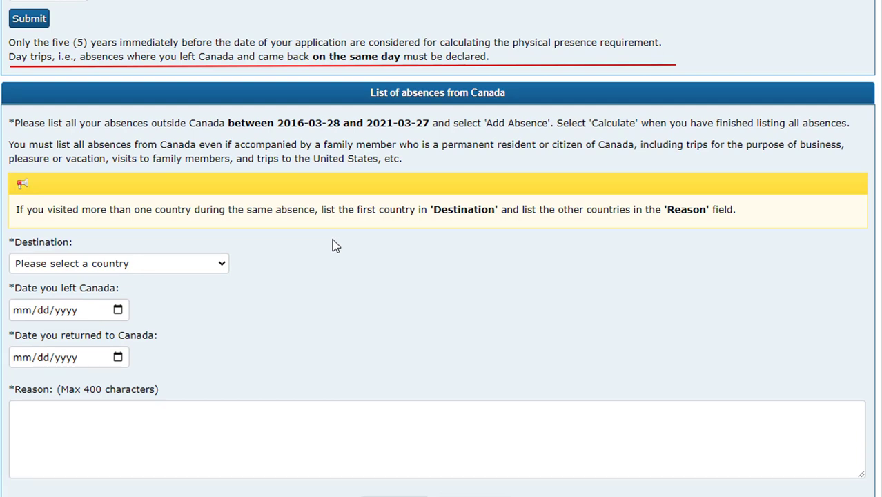
{"action": "scroll", "coordinate": [332, 241], "scroll_direction": "up", "scroll_amount": 1}
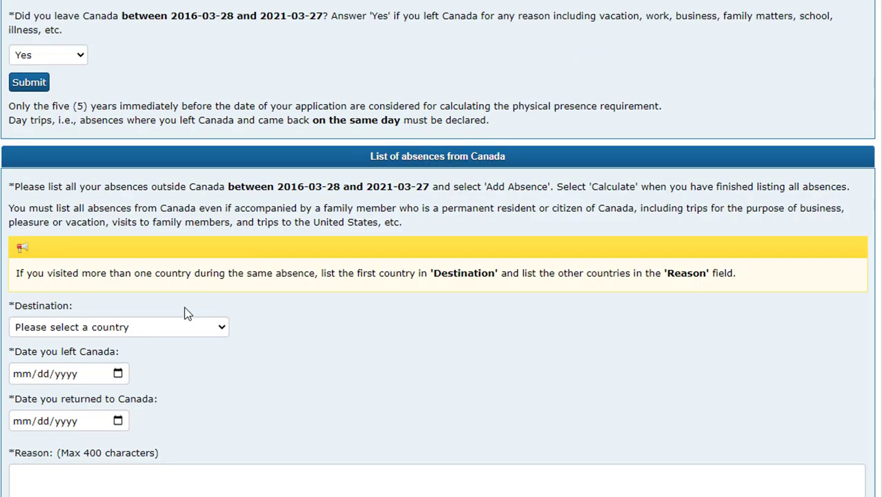
Add a Germany absence from 12/20/2017 to 01/05/2018 with reason 'Visiting family'
{"action": "left_click", "coordinate": [172, 327]}
{"action": "key", "text": "g"}
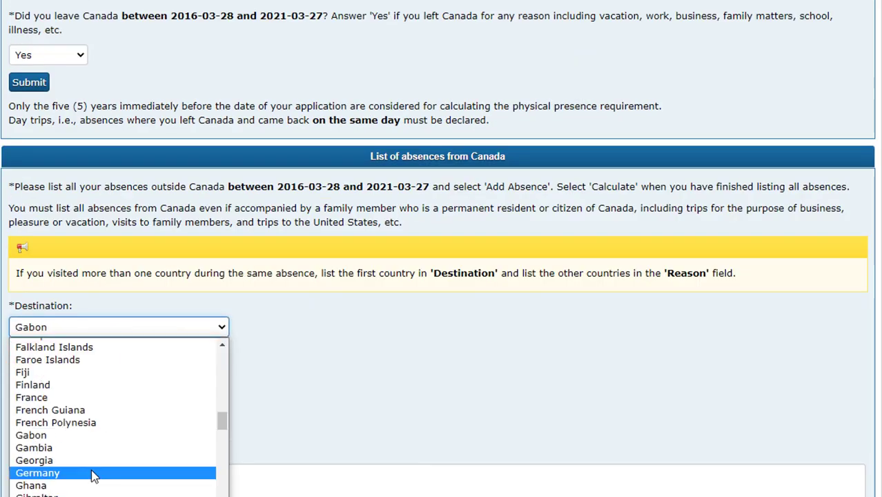
{"action": "left_click", "coordinate": [92, 474]}
{"action": "left_click", "coordinate": [42, 376]}
{"action": "type", "text": "12202017"}
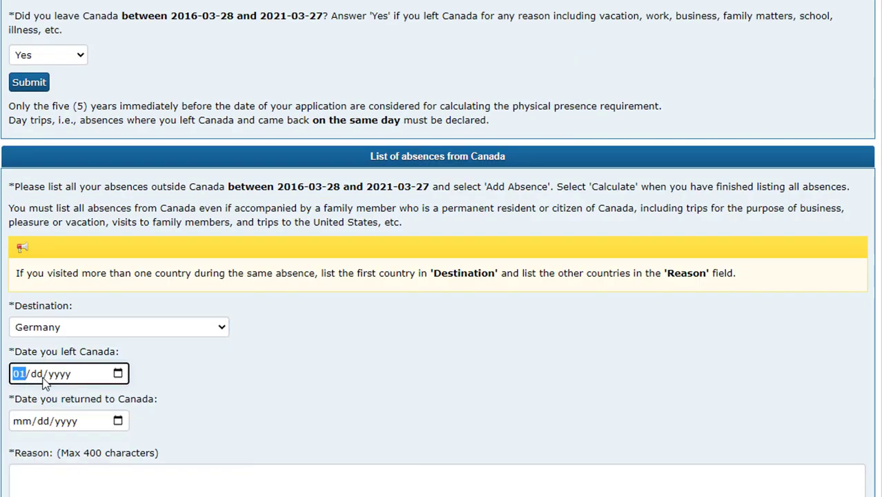
{"action": "left_click", "coordinate": [21, 422]}
{"action": "type", "text": "01/05/"}
{"action": "type", "text": "2018"}
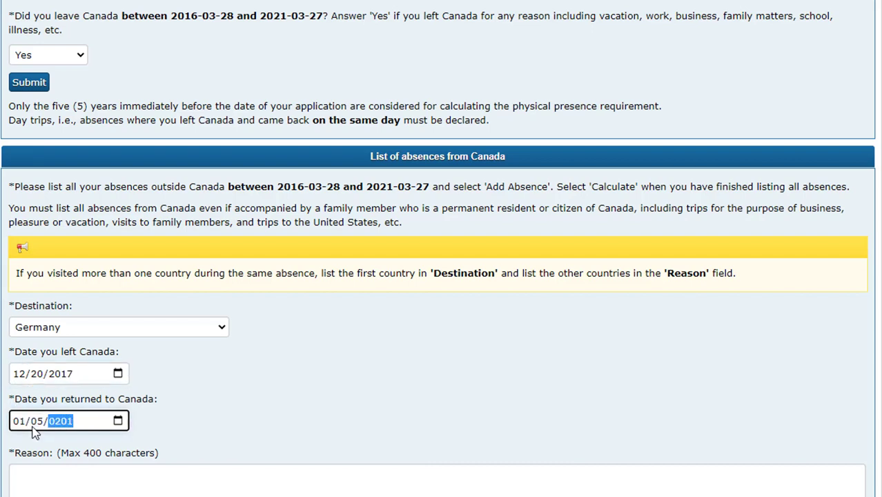
{"action": "left_click", "coordinate": [88, 489]}
{"action": "type", "text": "Visiting f"}
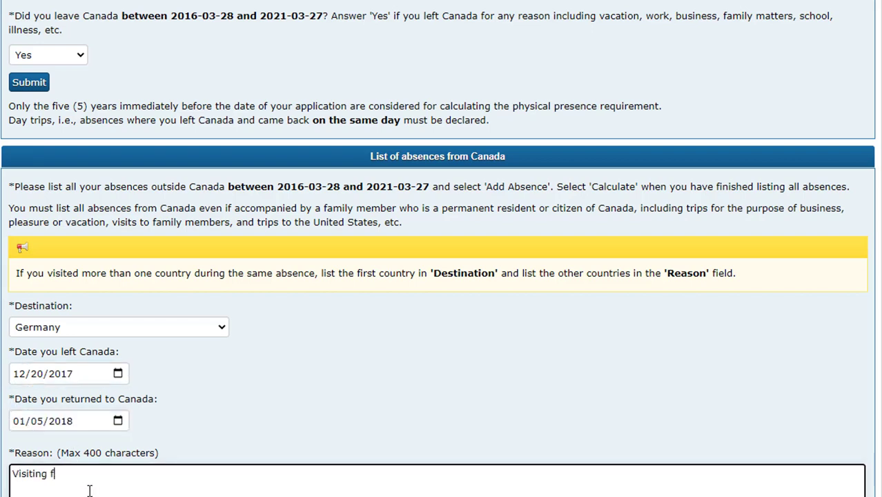
{"action": "type", "text": "amily"}
{"action": "scroll", "coordinate": [138, 476], "scroll_direction": "down", "scroll_amount": 3}
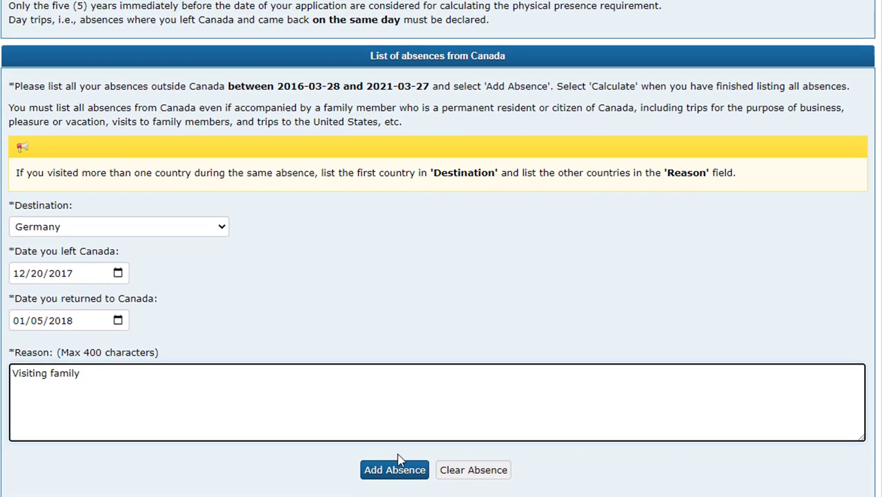
{"action": "left_click", "coordinate": [390, 475]}
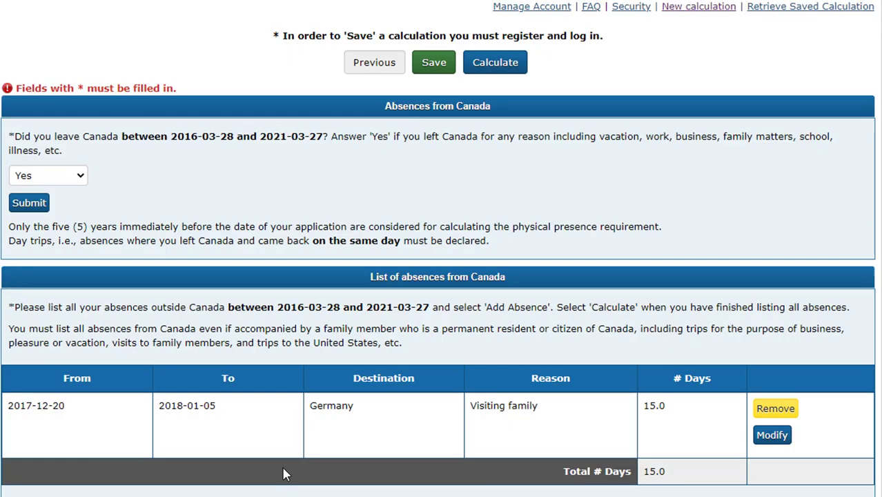
{"action": "scroll", "coordinate": [281, 465], "scroll_direction": "down", "scroll_amount": 4}
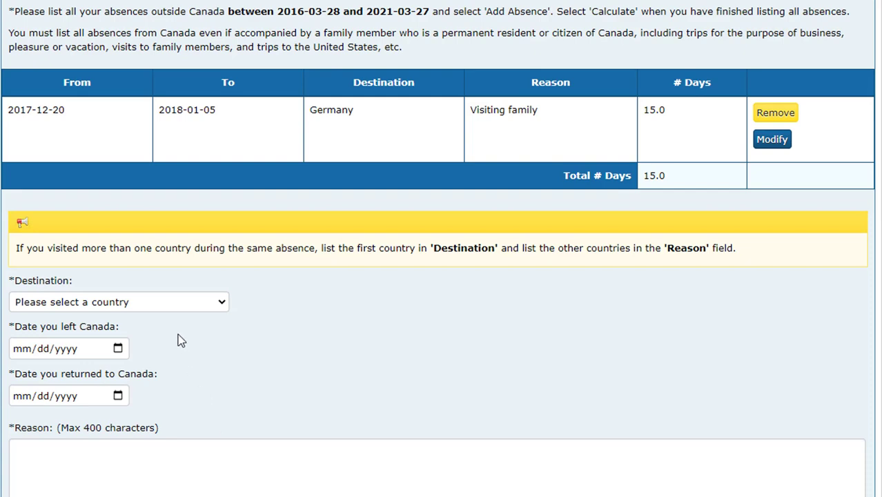
Add a United States of America absence on 07/06/2017 for both dates, reason 'Shopping'
{"action": "left_click", "coordinate": [162, 302]}
{"action": "scroll", "coordinate": [210, 253], "scroll_direction": "down", "scroll_amount": 15}
{"action": "scroll", "coordinate": [211, 253], "scroll_direction": "down", "scroll_amount": 3}
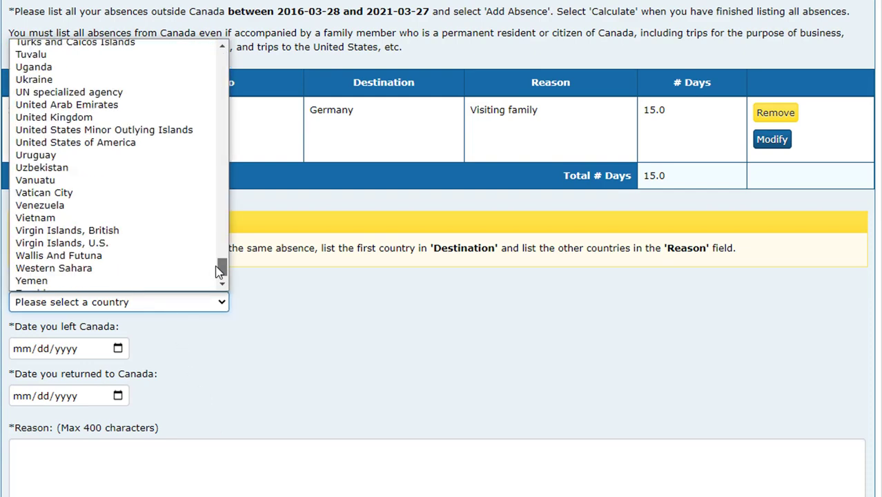
{"action": "left_click", "coordinate": [55, 142]}
{"action": "left_click", "coordinate": [25, 354]}
{"action": "type", "text": "07/06/"}
{"action": "type", "text": "2017"}
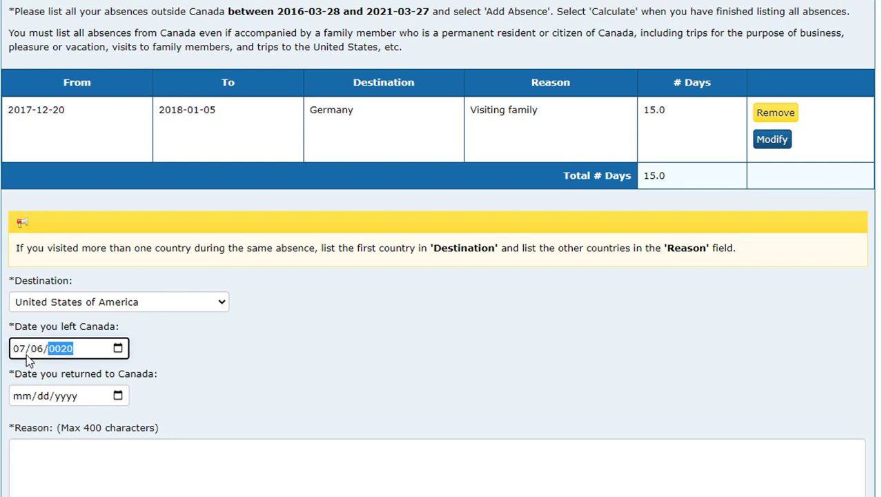
{"action": "left_click", "coordinate": [26, 398]}
{"action": "type", "text": "07062017"}
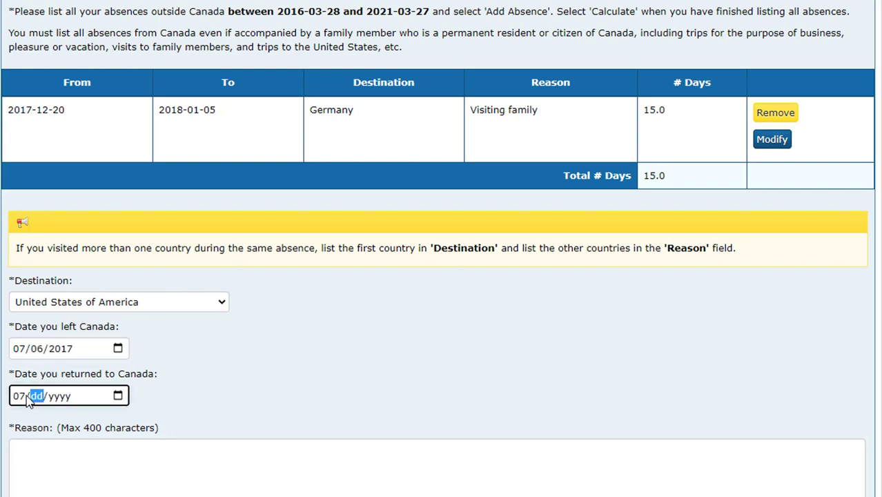
{"action": "left_click", "coordinate": [55, 462]}
{"action": "type", "text": "Shopping"}
{"action": "scroll", "coordinate": [81, 422], "scroll_direction": "down", "scroll_amount": 3}
{"action": "left_click", "coordinate": [395, 324]}
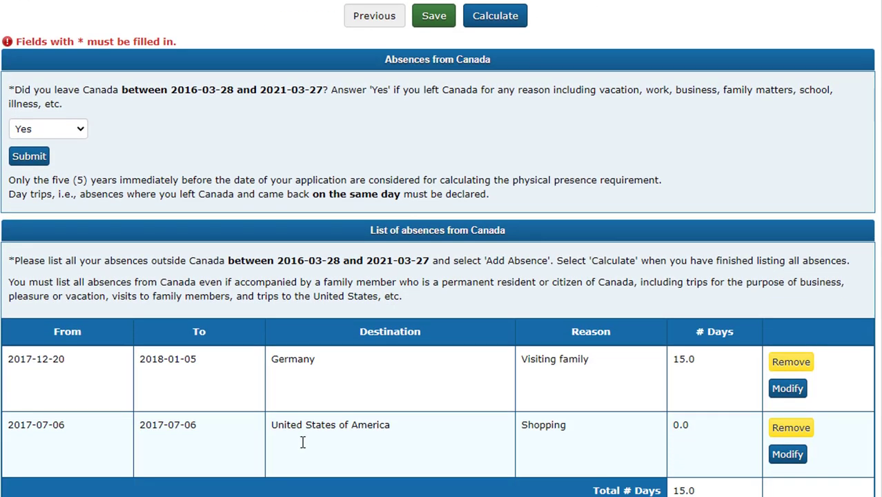
{"action": "scroll", "coordinate": [305, 449], "scroll_direction": "down", "scroll_amount": 3}
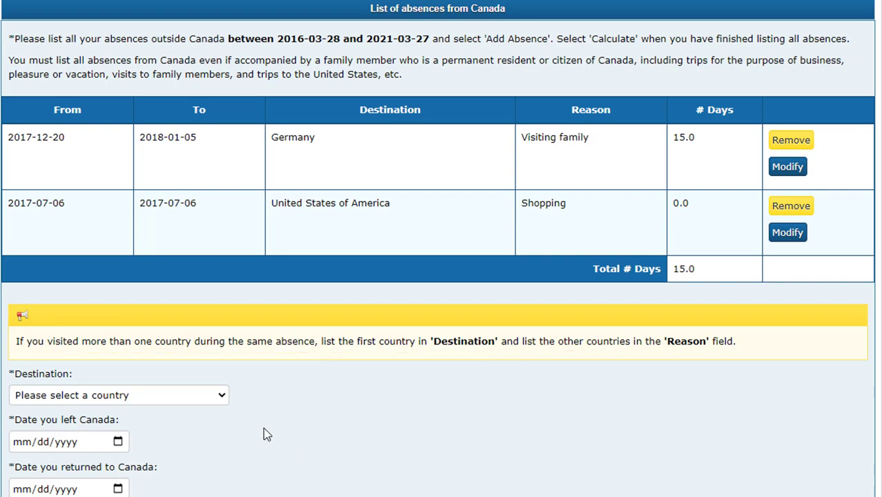
Add a France absence from 08/01/2019 to 08/15/2020 with reason 'Vacation. Greece, Italy, Spain.'
{"action": "left_click", "coordinate": [193, 401]}
{"action": "scroll", "coordinate": [162, 325], "scroll_direction": "down", "scroll_amount": 4}
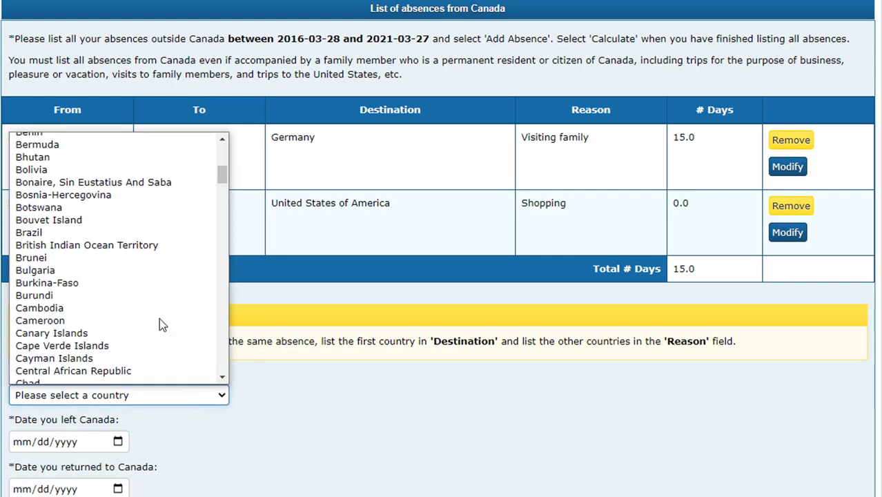
{"action": "scroll", "coordinate": [159, 319], "scroll_direction": "down", "scroll_amount": 8}
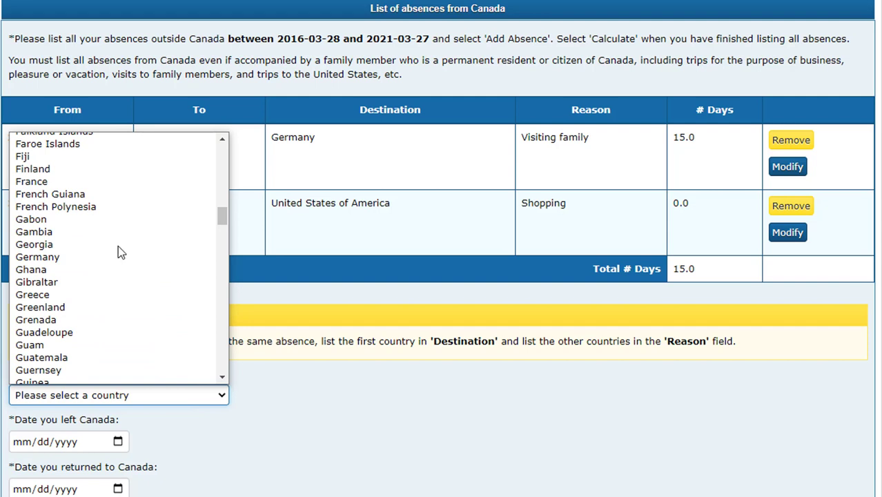
{"action": "left_click", "coordinate": [62, 182]}
{"action": "left_click", "coordinate": [30, 450]}
{"action": "type", "text": "08/01/2019"}
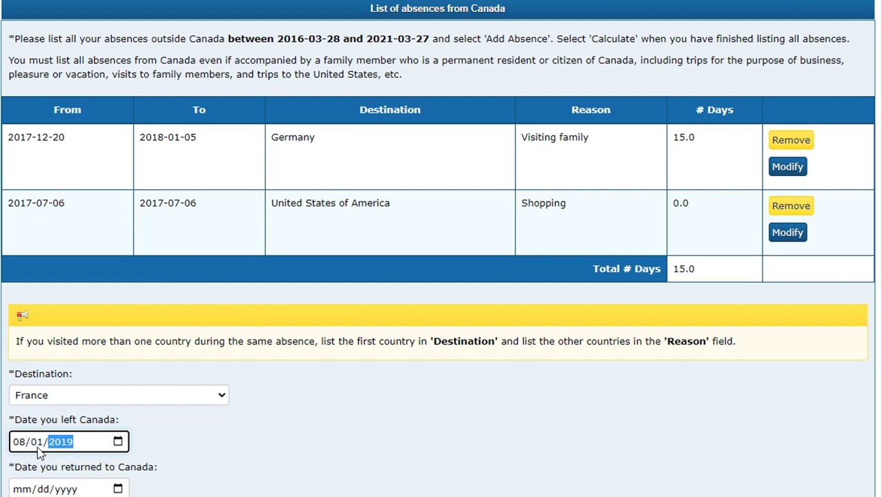
{"action": "left_click", "coordinate": [27, 489]}
{"action": "type", "text": "08/15/2020"}
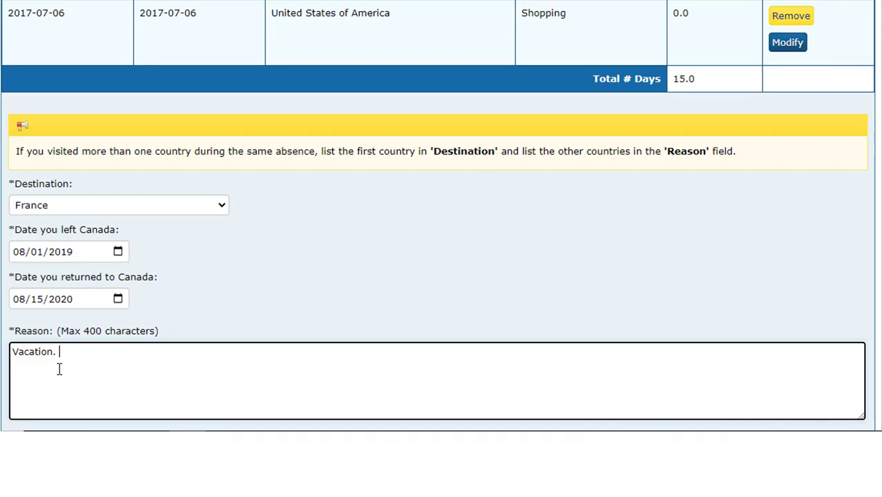
{"action": "type", "text": "Greece, Italy, Spain."}
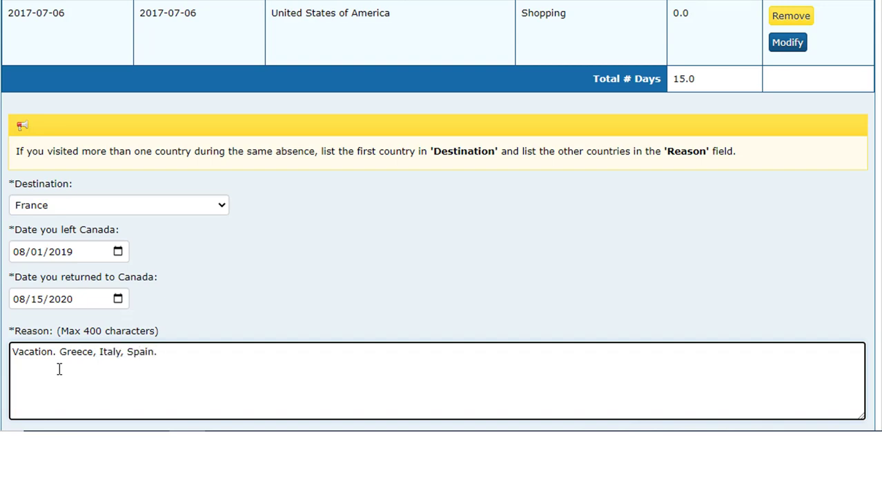
{"action": "scroll", "coordinate": [60, 369], "scroll_direction": "down", "scroll_amount": 2}
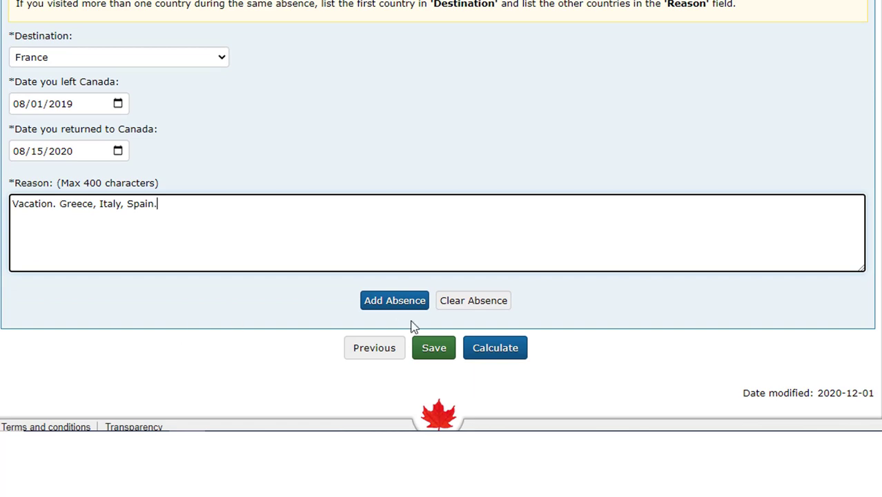
{"action": "left_click", "coordinate": [400, 305]}
Change the France absence's return year from 2020 to 2019, save it, and recalculate
{"action": "scroll", "coordinate": [280, 349], "scroll_direction": "down", "scroll_amount": 5}
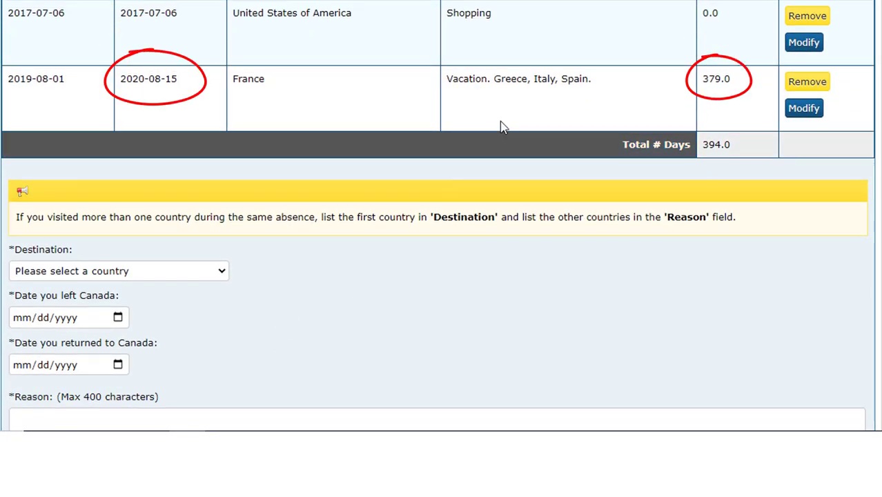
{"action": "left_click", "coordinate": [804, 109]}
{"action": "scroll", "coordinate": [242, 252], "scroll_direction": "down", "scroll_amount": 8}
{"action": "left_click", "coordinate": [62, 130]}
{"action": "type", "text": "2019"}
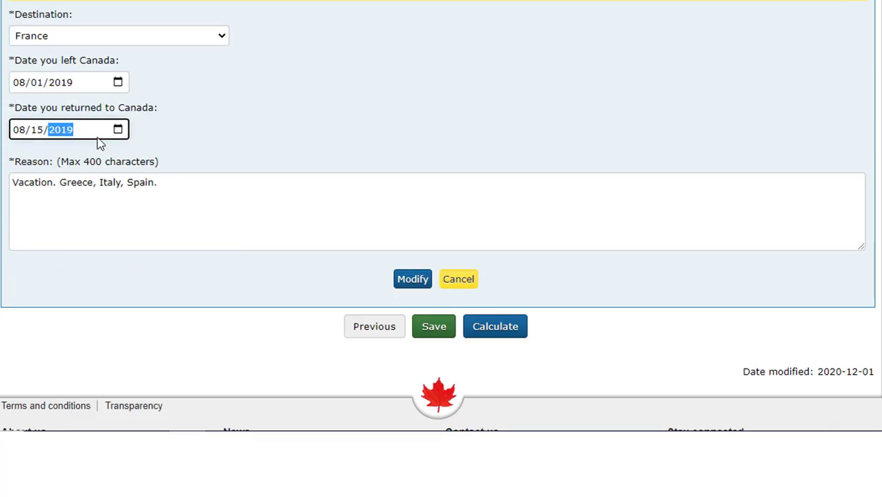
{"action": "left_click", "coordinate": [413, 279]}
{"action": "scroll", "coordinate": [261, 315], "scroll_direction": "down", "scroll_amount": 10}
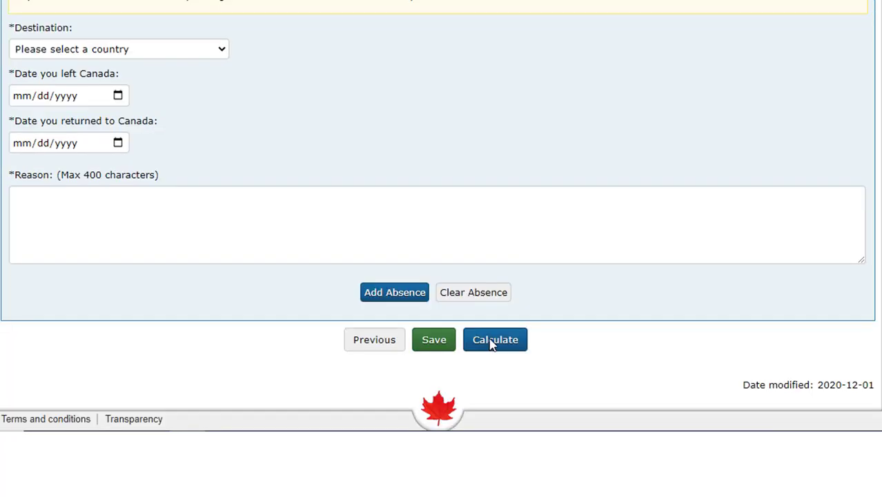
{"action": "left_click", "coordinate": [494, 340]}
Rerun the calculator through the dates and absences pages, confirming the 1,095-day requirement is met
{"action": "scroll", "coordinate": [687, 403], "scroll_direction": "up", "scroll_amount": 5}
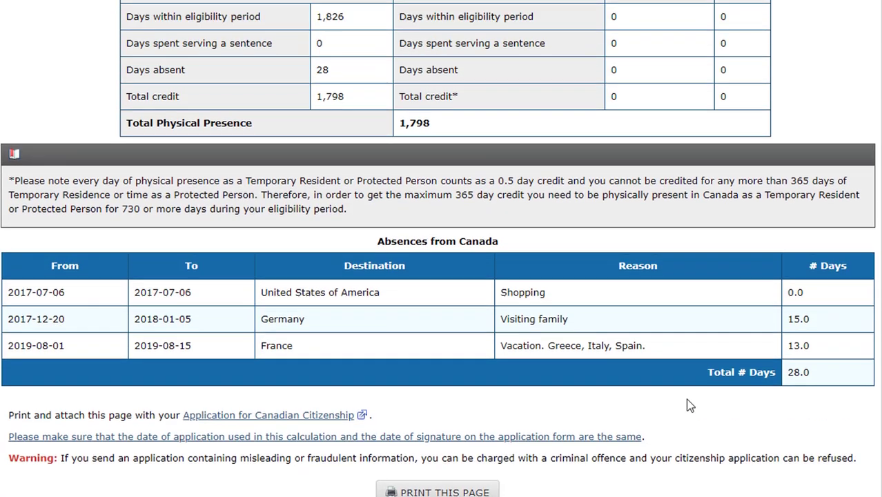
{"action": "scroll", "coordinate": [687, 405], "scroll_direction": "up", "scroll_amount": 2}
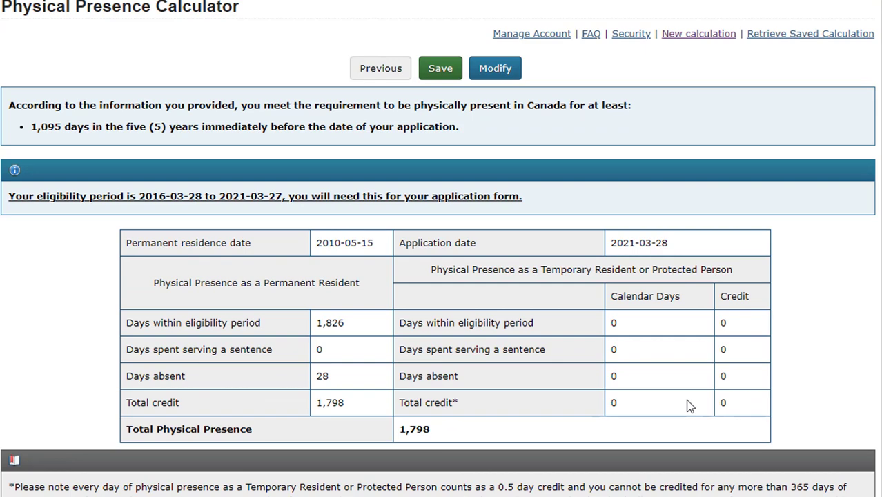
{"action": "scroll", "coordinate": [688, 405], "scroll_direction": "down", "scroll_amount": 3}
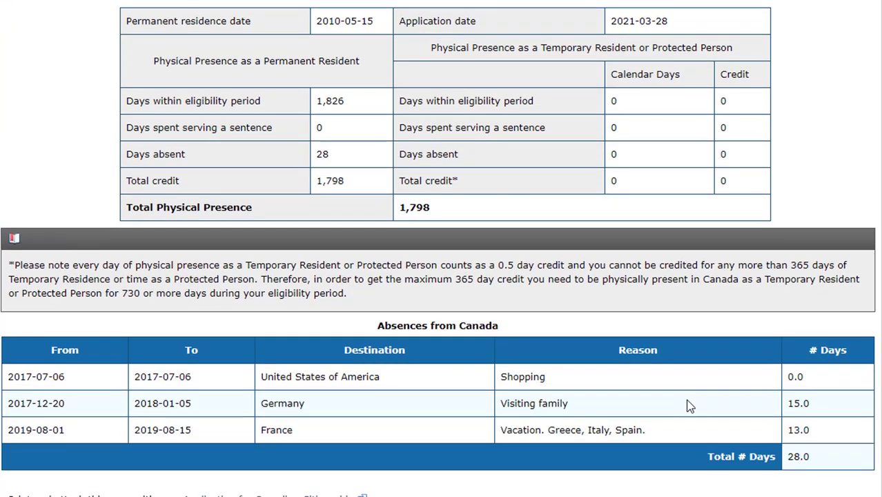
{"action": "scroll", "coordinate": [688, 405], "scroll_direction": "down", "scroll_amount": 3}
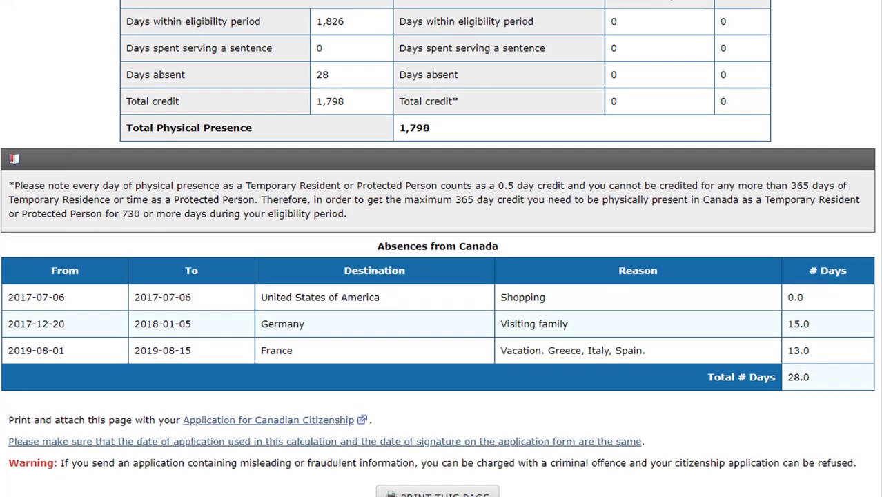
{"action": "key", "text": "Return"}
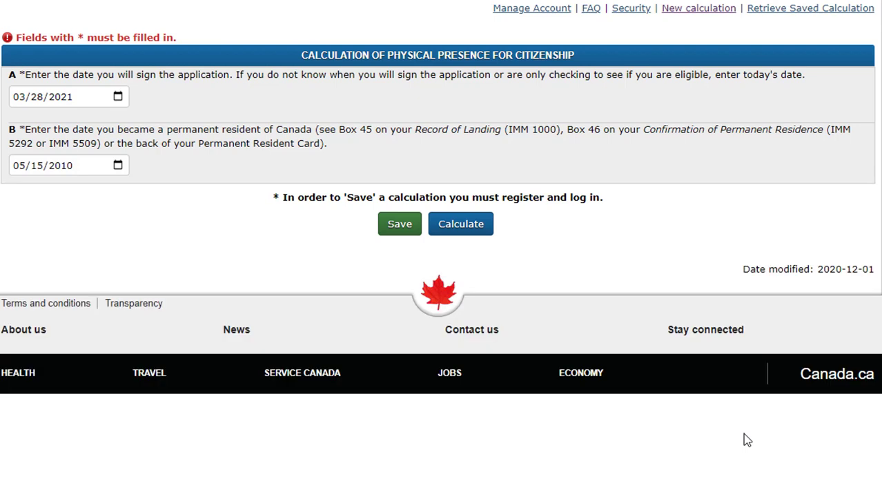
{"action": "left_click", "coordinate": [471, 233]}
{"action": "left_click", "coordinate": [508, 274]}
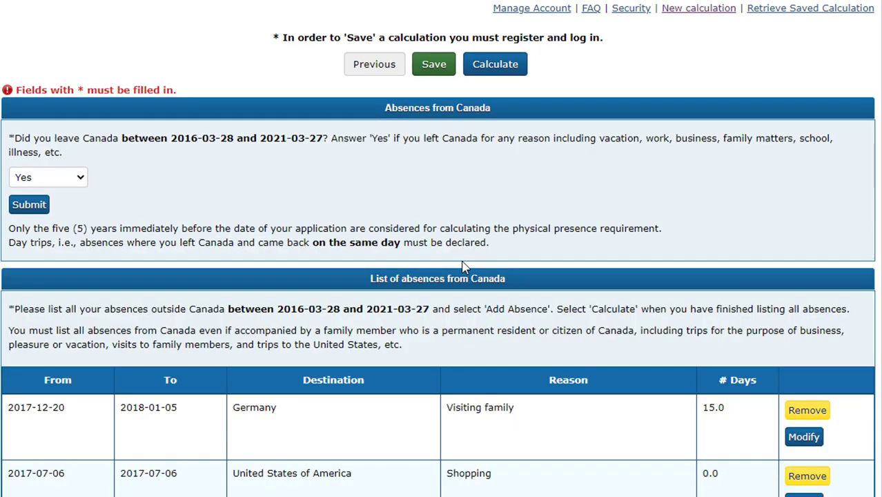
{"action": "scroll", "coordinate": [197, 311], "scroll_direction": "down", "scroll_amount": 3}
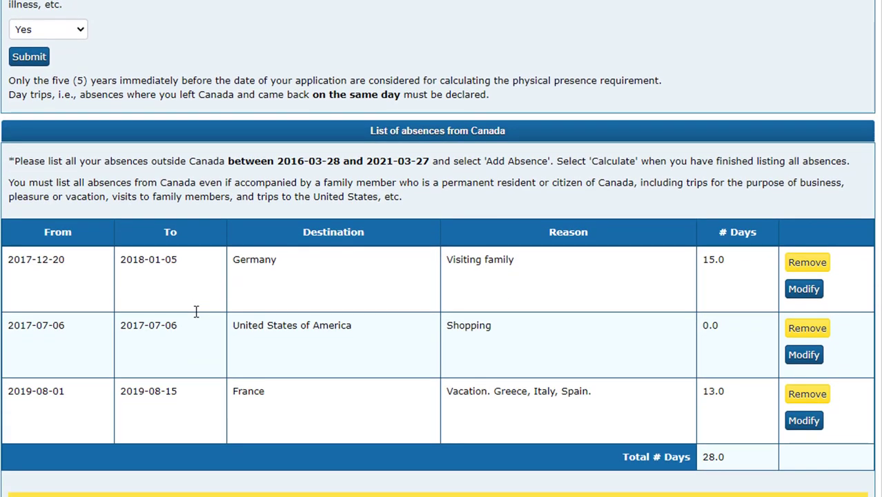
{"action": "scroll", "coordinate": [197, 318], "scroll_direction": "down", "scroll_amount": 3}
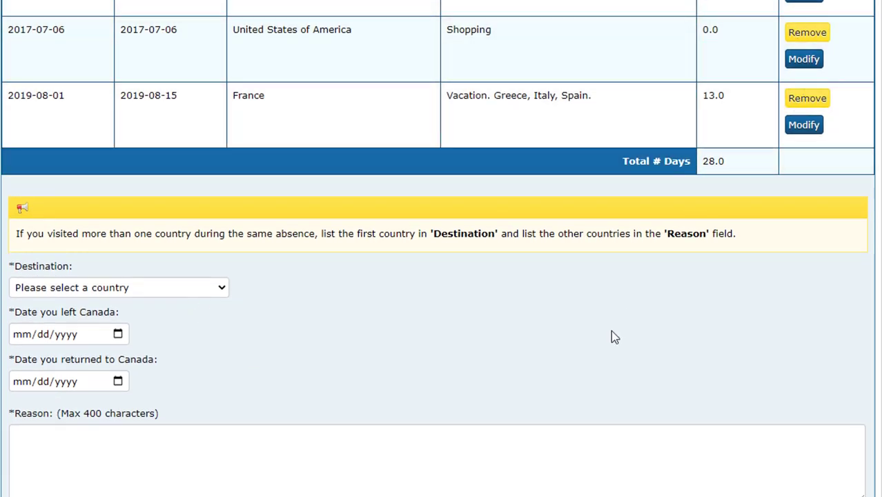
{"action": "scroll", "coordinate": [611, 337], "scroll_direction": "down", "scroll_amount": 3}
{"action": "left_click", "coordinate": [516, 359]}
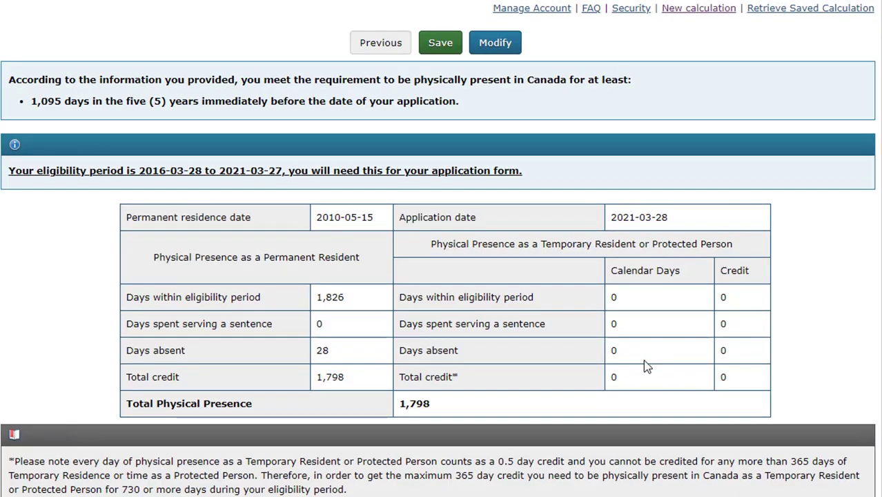
Save the results page as the PDF 'Physical Presence Calculator' in APPLY FOR CITIZENSHIP, then open it
{"action": "scroll", "coordinate": [701, 476], "scroll_direction": "down", "scroll_amount": 5}
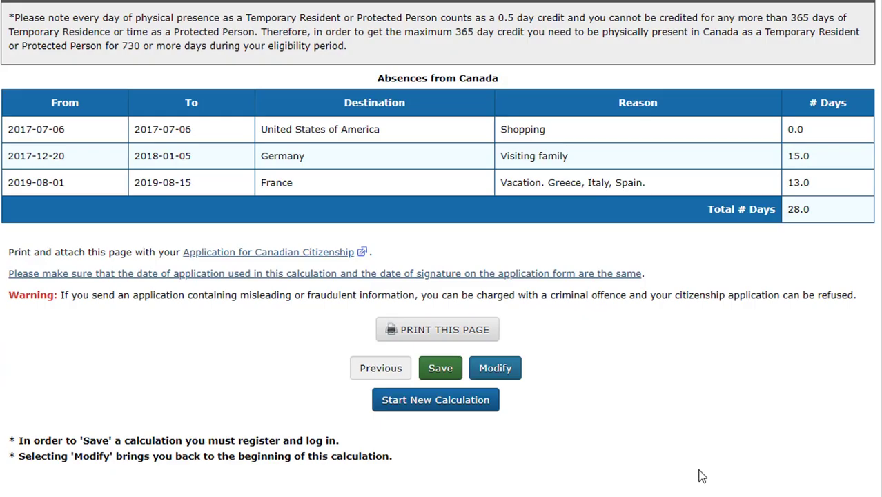
{"action": "left_click", "coordinate": [458, 334]}
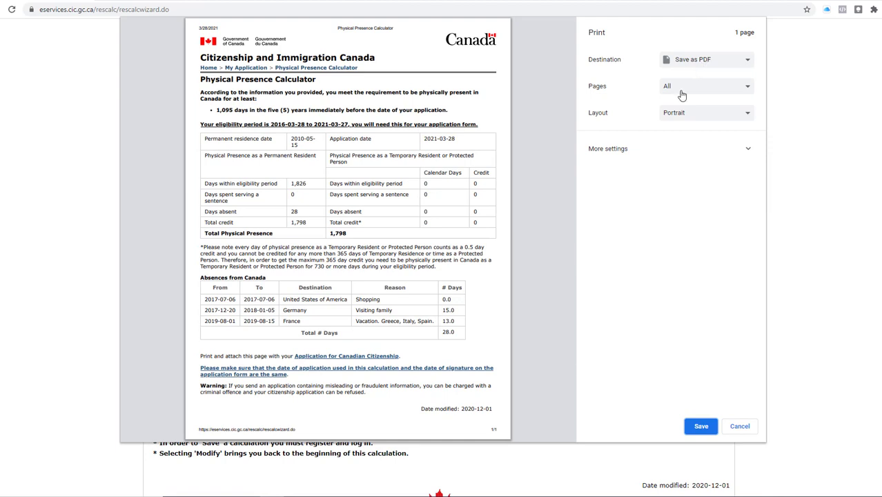
{"action": "left_click", "coordinate": [700, 426]}
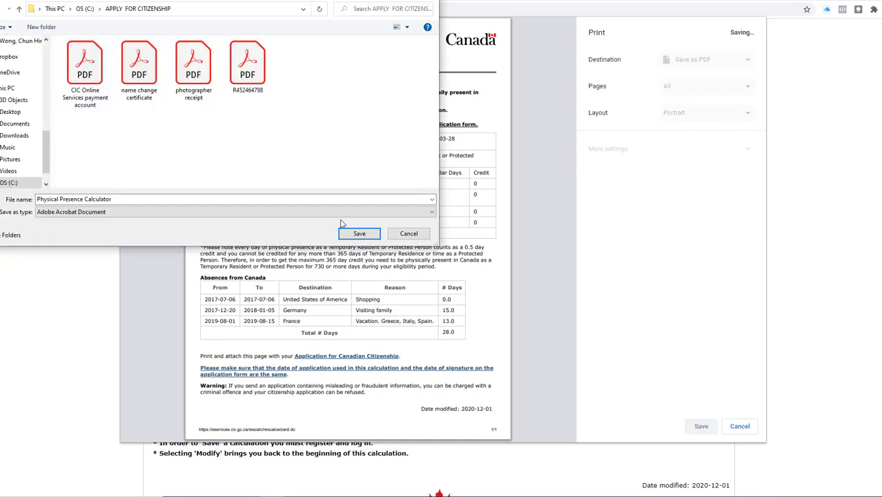
{"action": "left_click", "coordinate": [359, 233]}
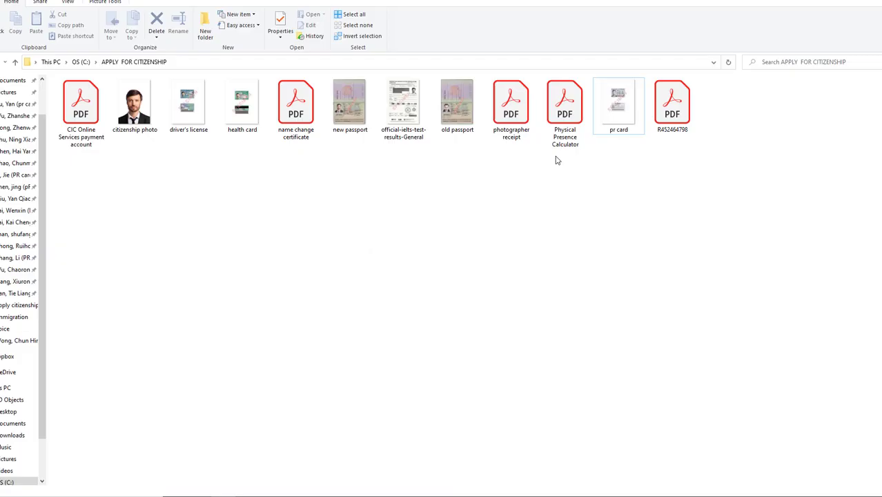
{"action": "double_click", "coordinate": [565, 138]}
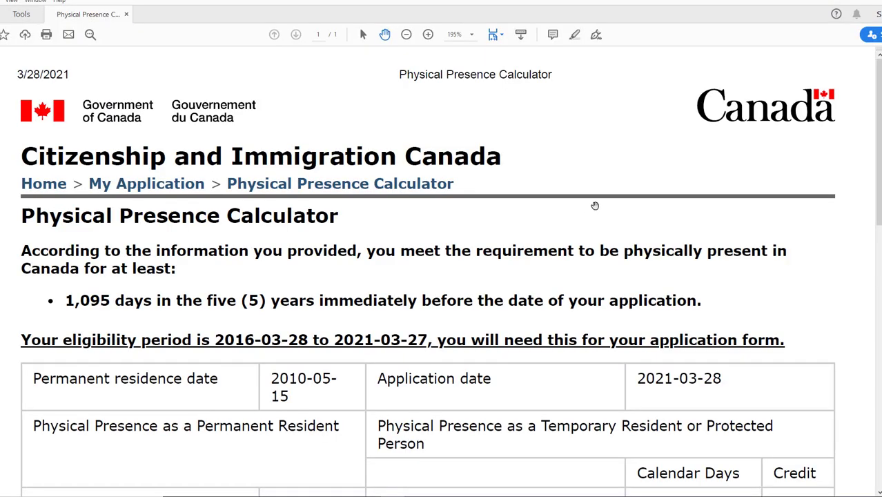
Scroll through the saved results PDF in Acrobat Reader to check its contents
{"action": "scroll", "coordinate": [595, 206], "scroll_direction": "down", "scroll_amount": 6}
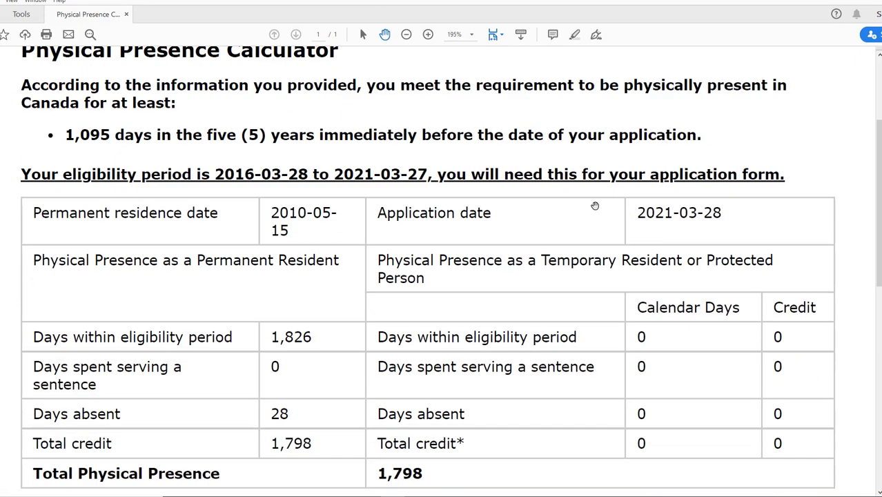
{"action": "scroll", "coordinate": [596, 206], "scroll_direction": "down", "scroll_amount": 9}
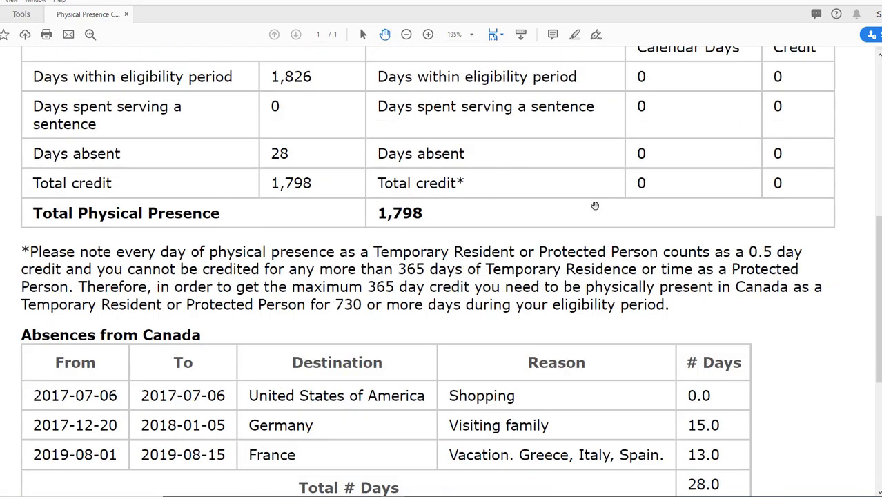
{"action": "scroll", "coordinate": [595, 206], "scroll_direction": "up", "scroll_amount": 2}
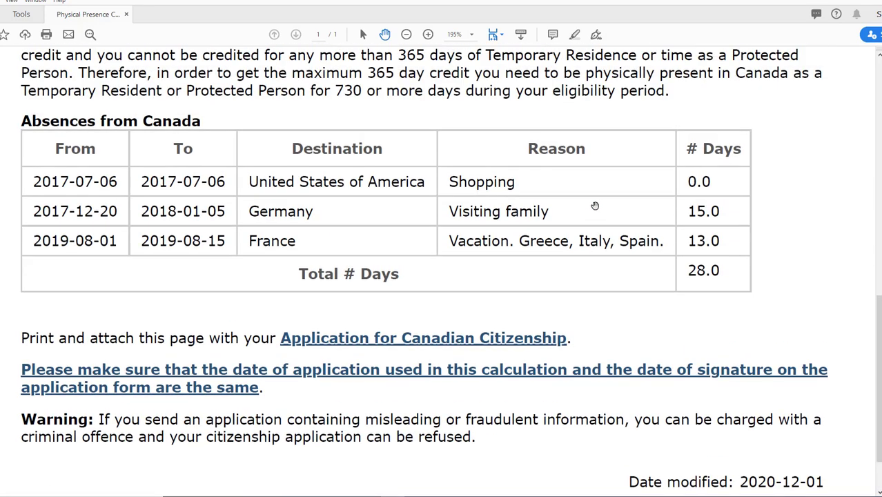
{"action": "scroll", "coordinate": [596, 206], "scroll_direction": "up", "scroll_amount": 11}
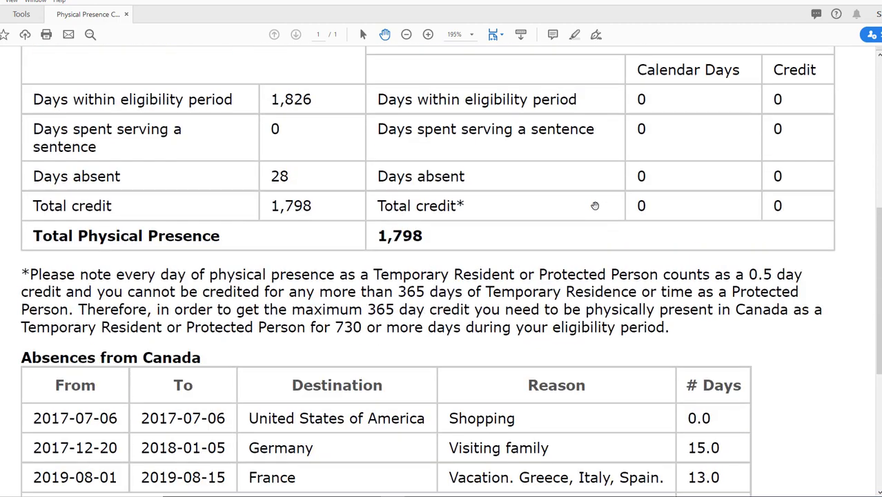
{"action": "scroll", "coordinate": [595, 205], "scroll_direction": "up", "scroll_amount": 4}
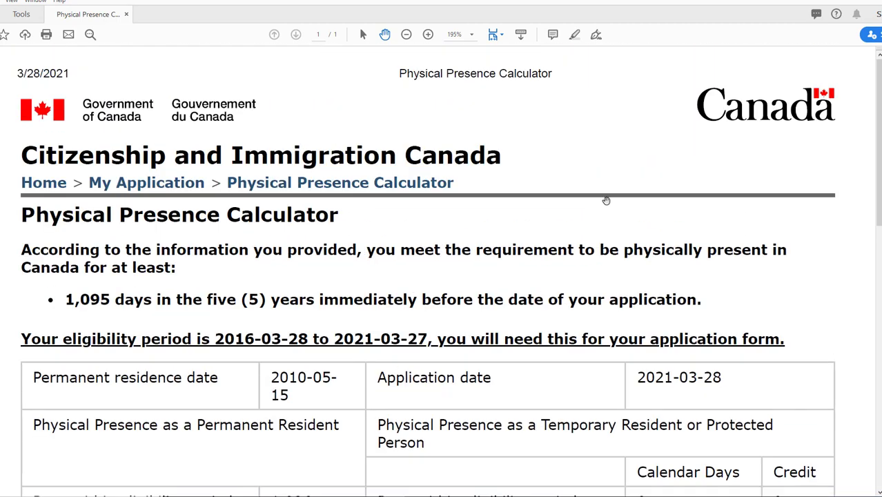
Close the PDF and save the calculation from the results page, bringing up the IRCC sign-in
{"action": "key", "text": "alt+F4"}
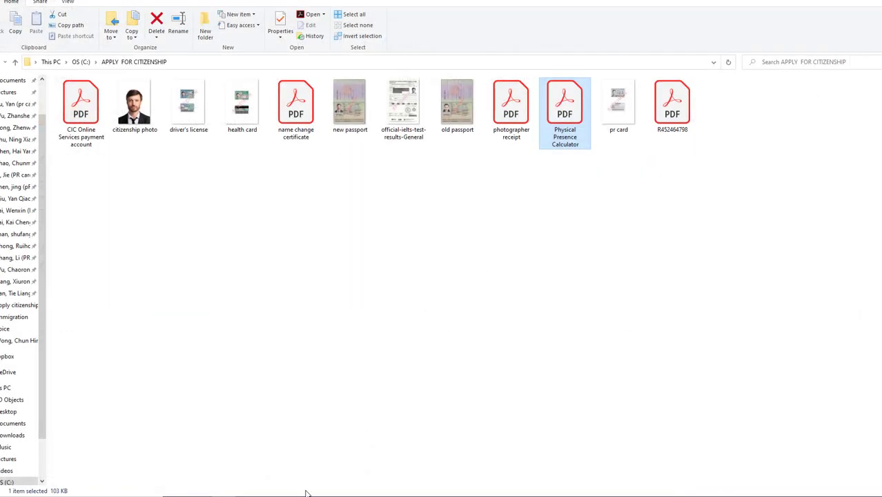
{"action": "key", "text": "alt+Tab"}
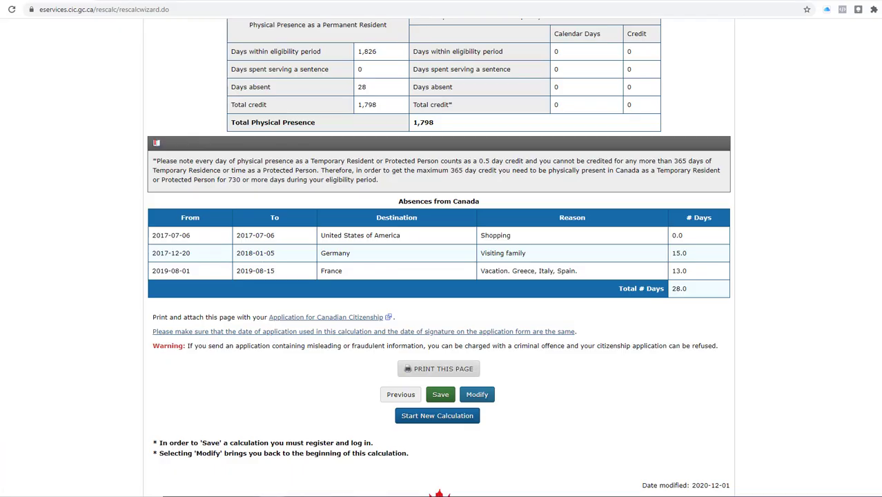
{"action": "left_click", "coordinate": [438, 399]}
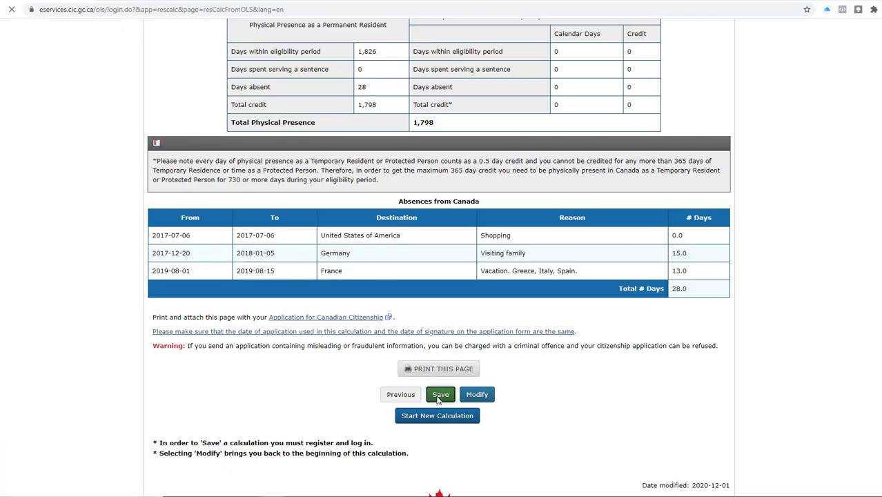